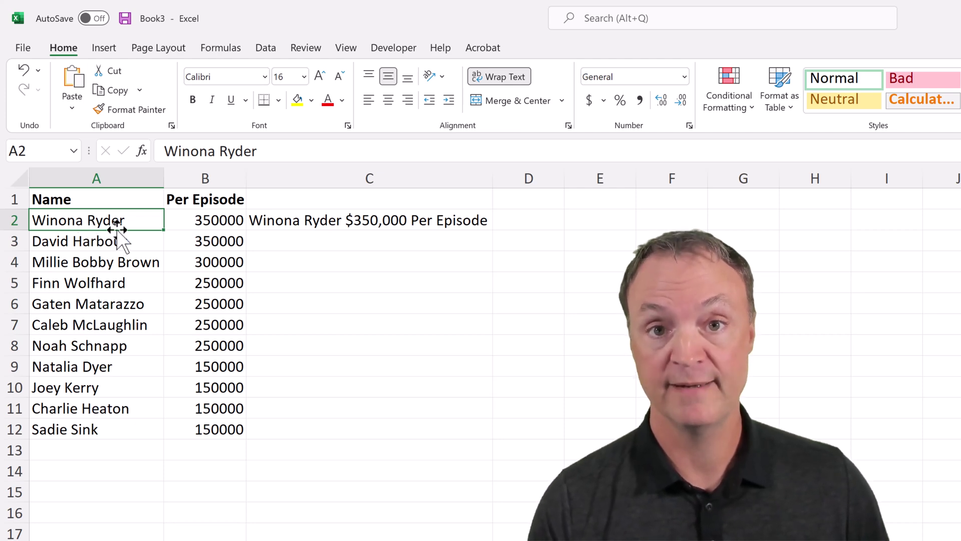
# Inspect the pay amount in B2 and the TEXT formula in C2, and fill C2 down to row 12
pyautogui.click(199, 226)
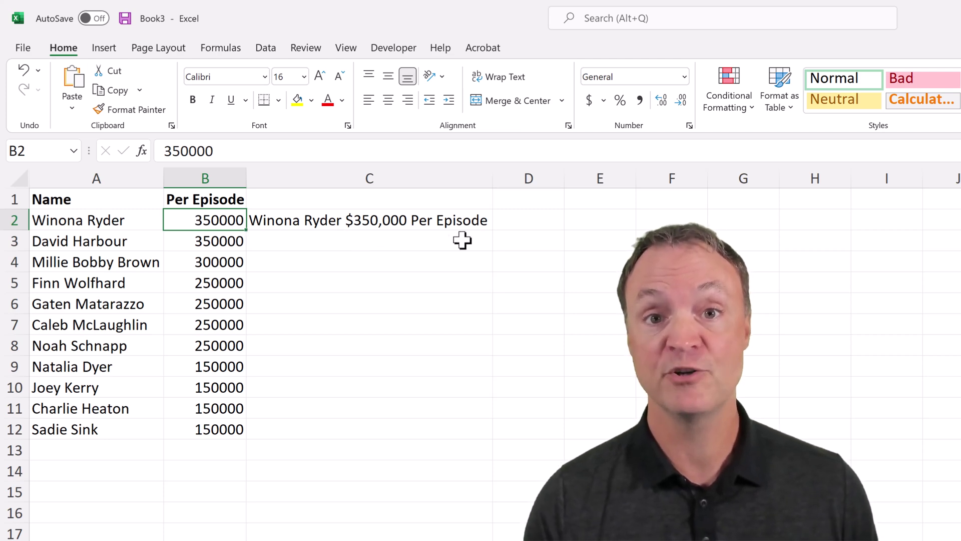
pyautogui.click(483, 226)
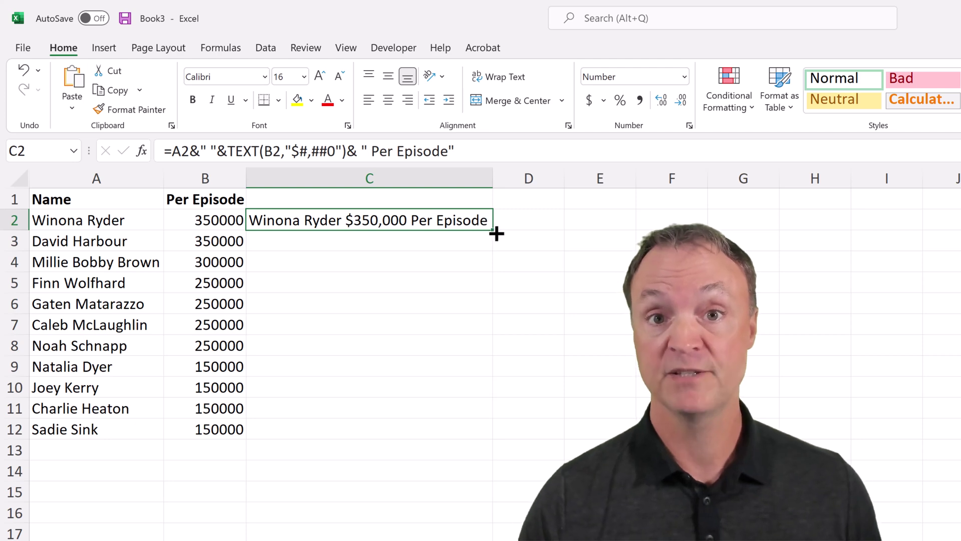
pyautogui.doubleClick(501, 231)
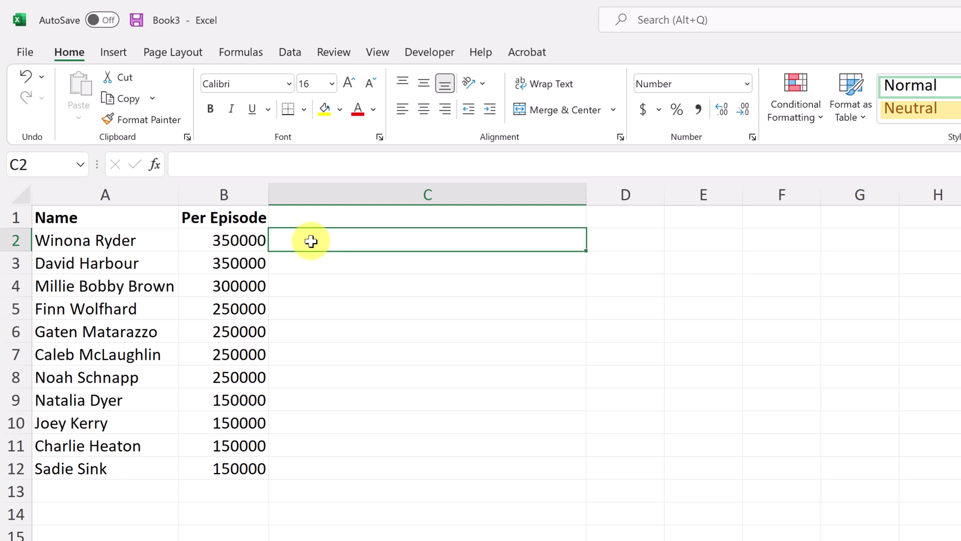
# Enter =A2&B2 in C2 to join the name with the pay amount
pyautogui.write('=')
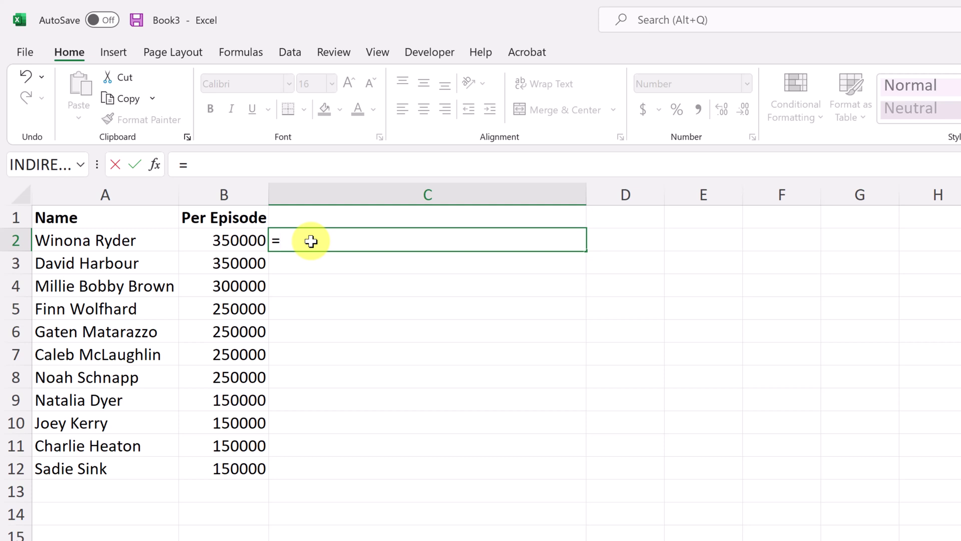
pyautogui.click(92, 241)
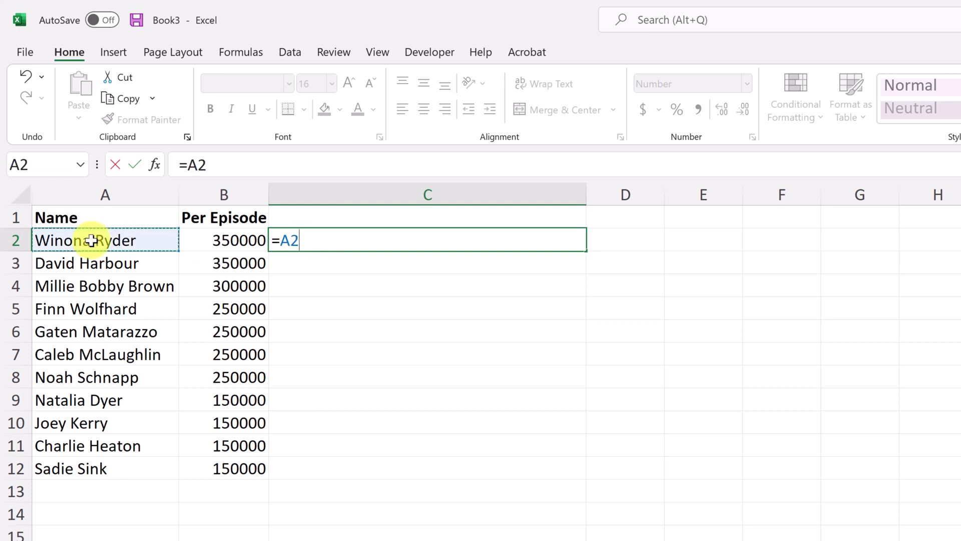
pyautogui.write('&')
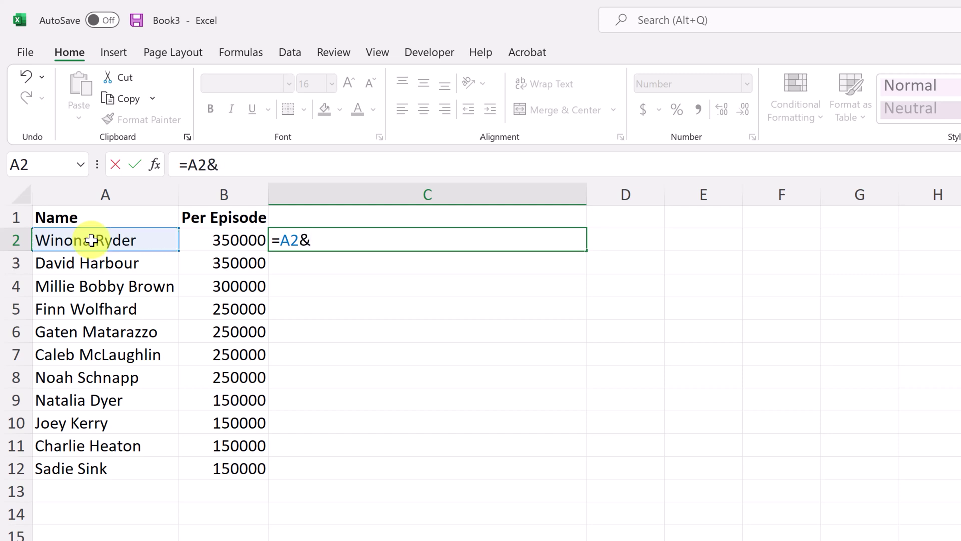
pyautogui.click(225, 241)
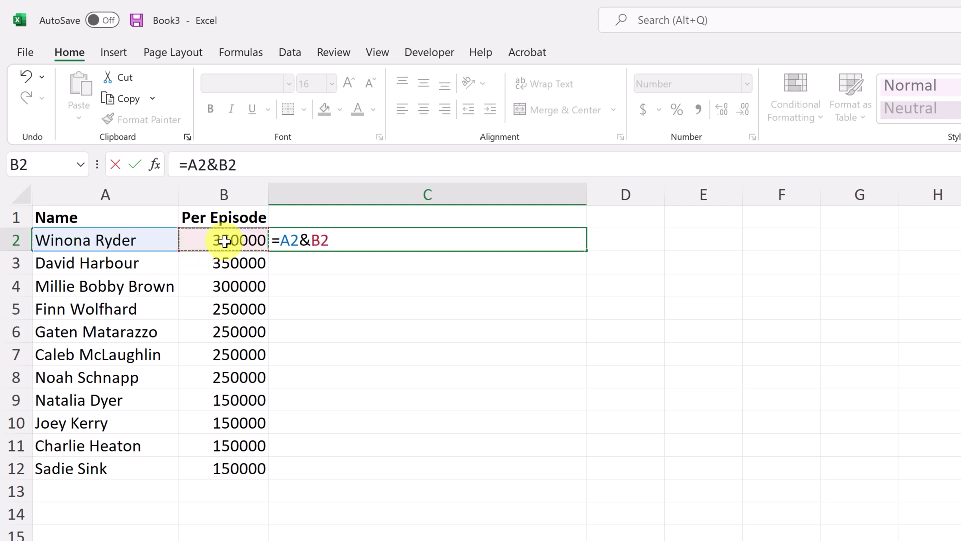
pyautogui.press('Return')
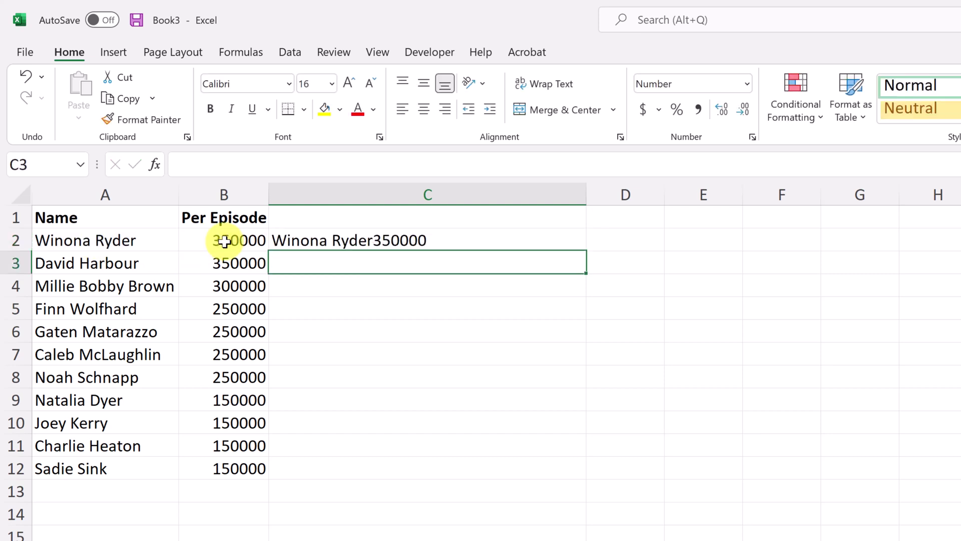
# Change C2's formula to =A2&" "&B2 so a space separates name and pay
pyautogui.click(369, 240)
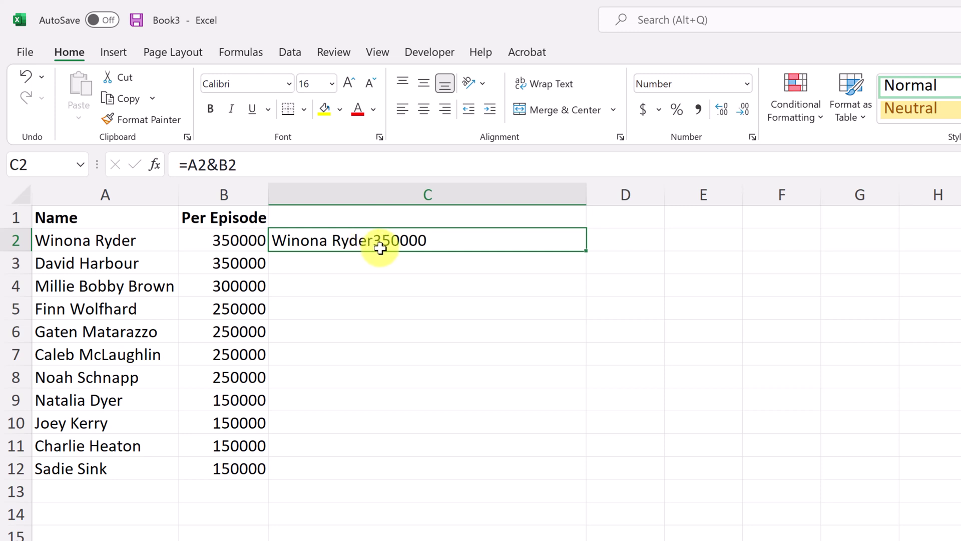
pyautogui.click(216, 165)
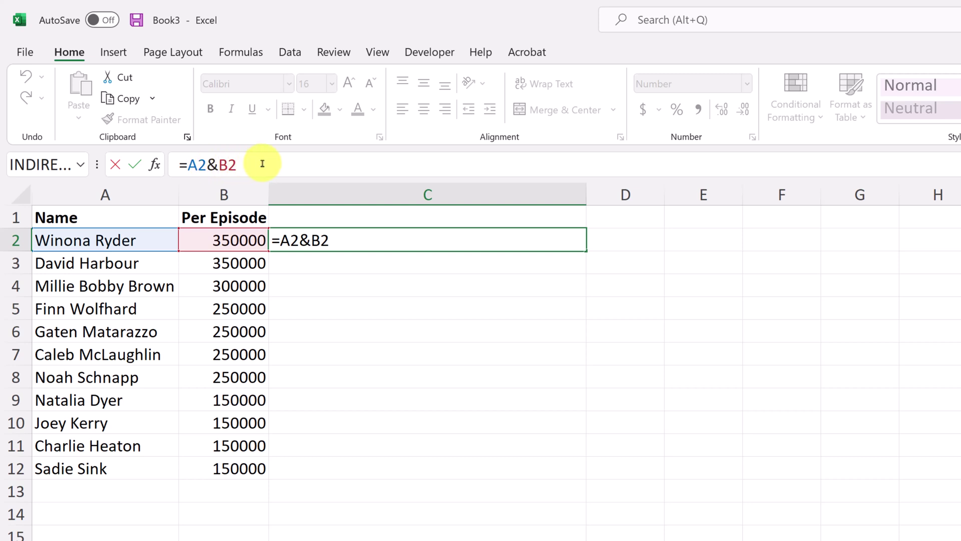
pyautogui.write('"')
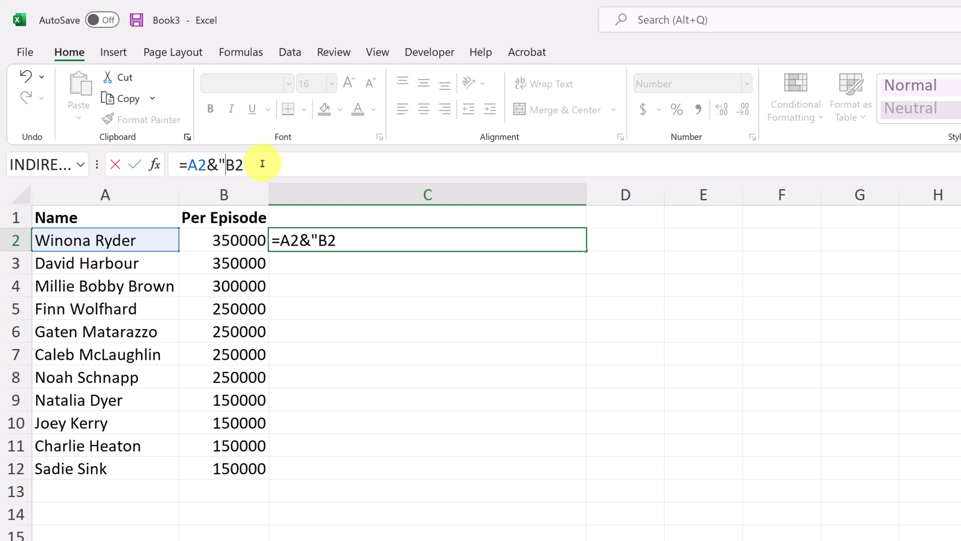
pyautogui.write(' "')
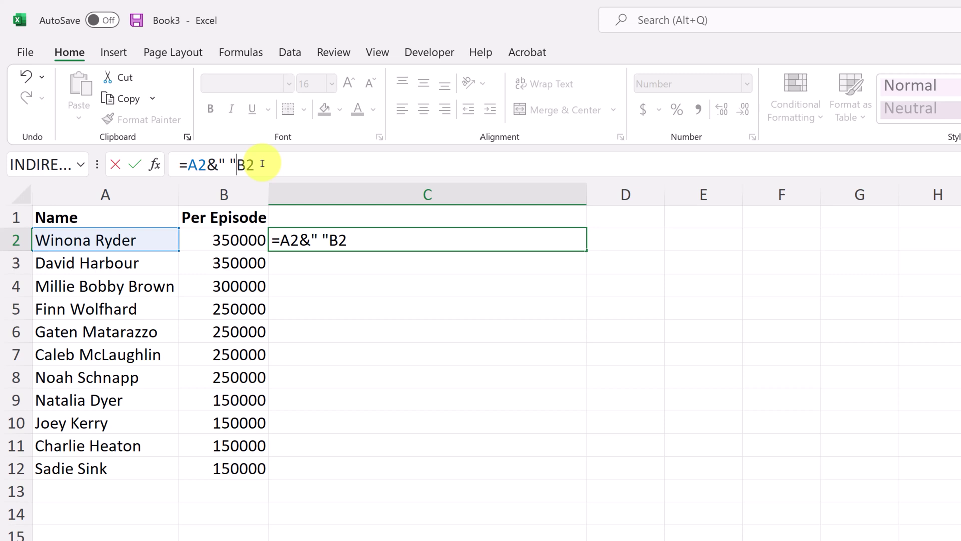
pyautogui.write('&')
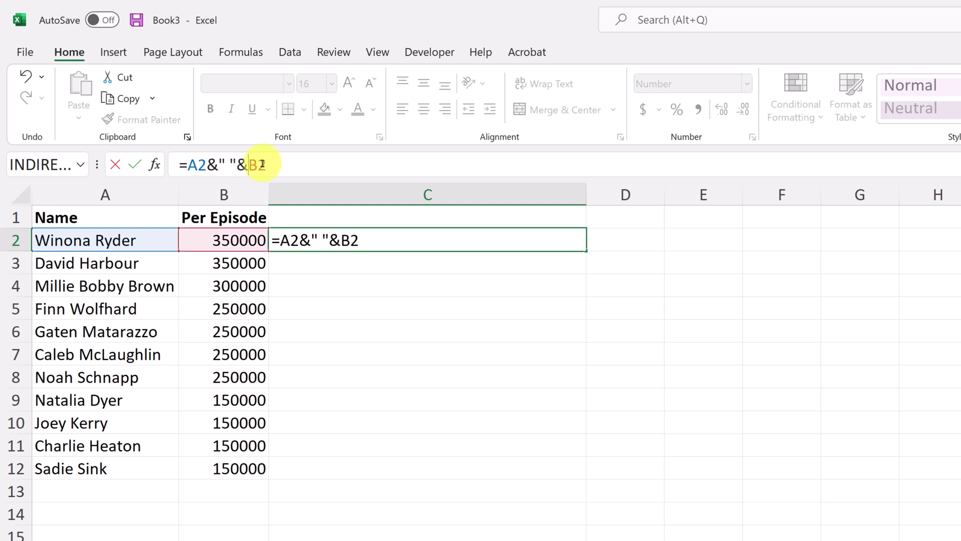
pyautogui.press('Return')
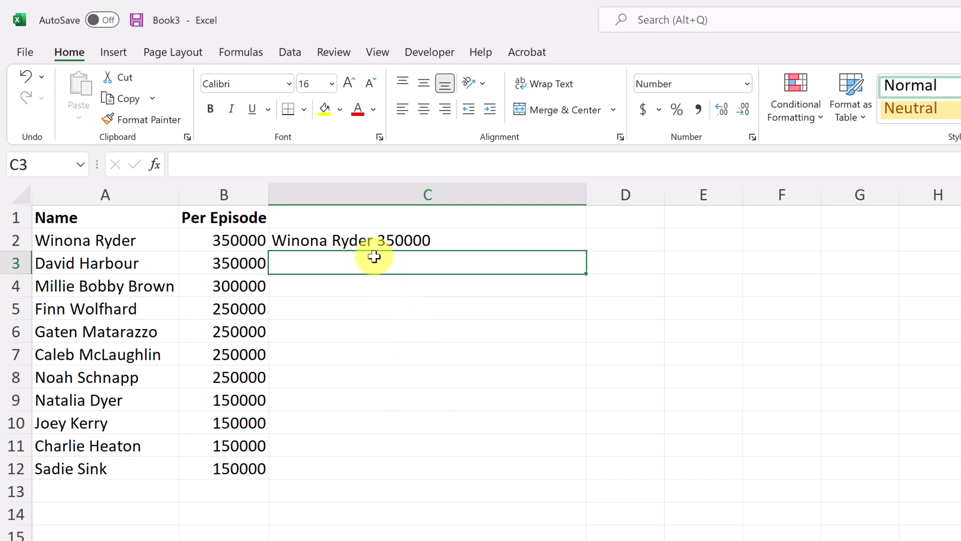
# Add a $ inside the quoted space in C2's formula before the amount
pyautogui.click(376, 244)
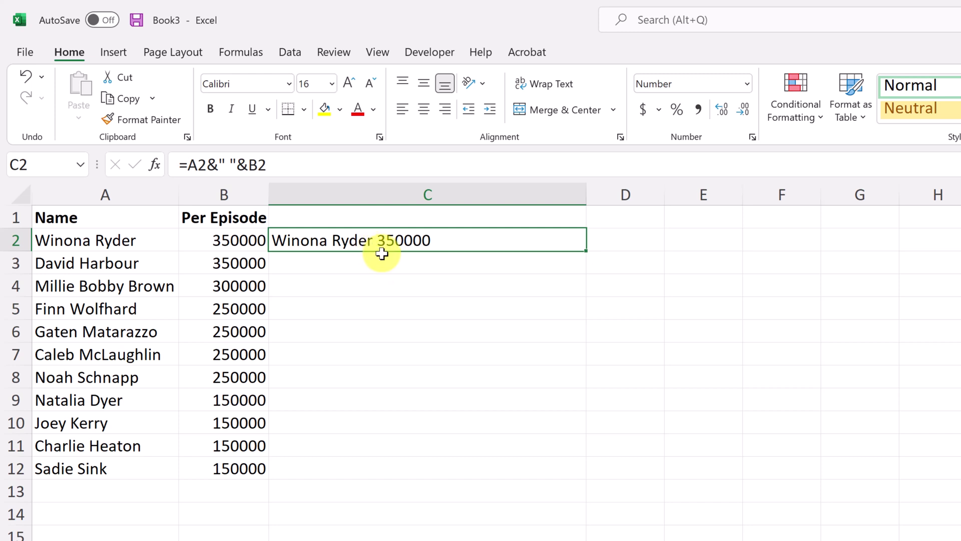
pyautogui.click(230, 165)
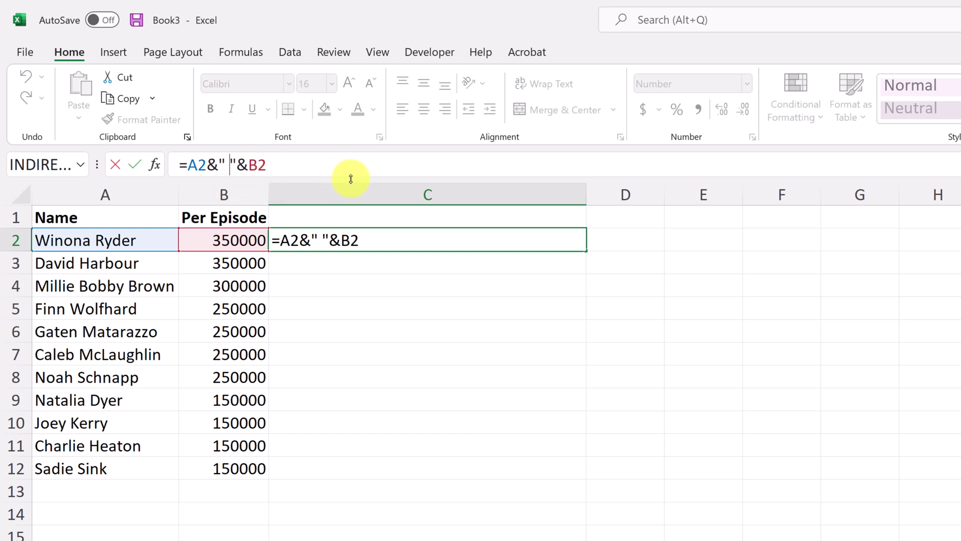
pyautogui.write('$')
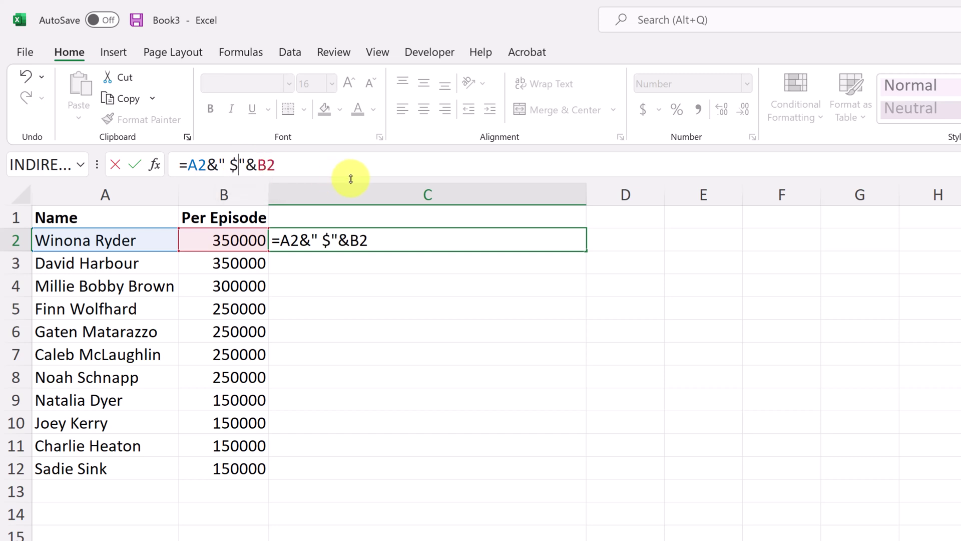
pyautogui.press('Return')
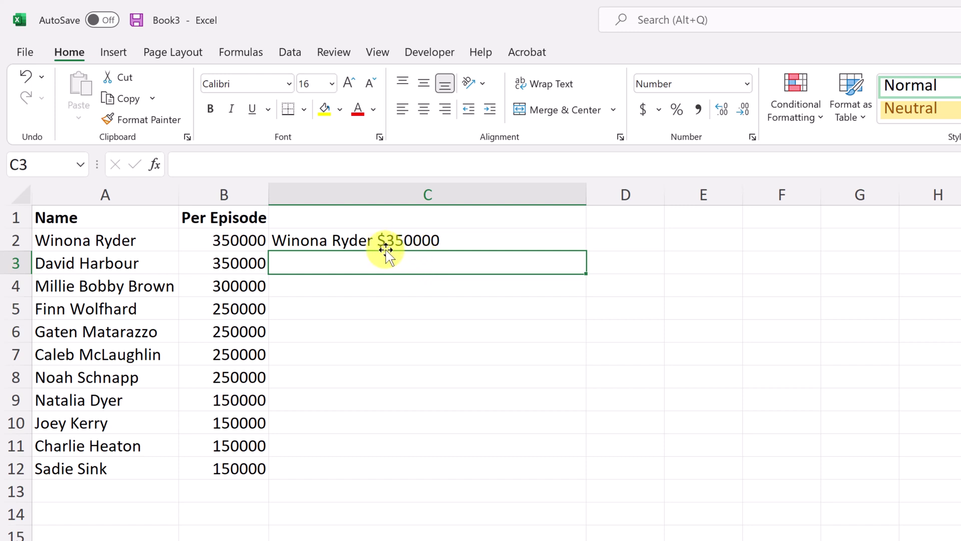
# Append &" Per Episode" to the end of C2's formula
pyautogui.click(428, 241)
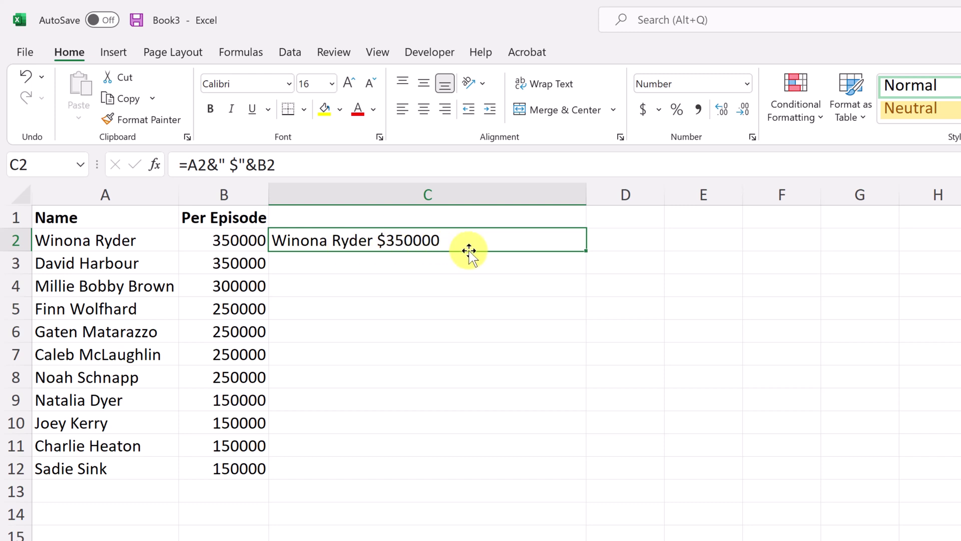
pyautogui.click(300, 169)
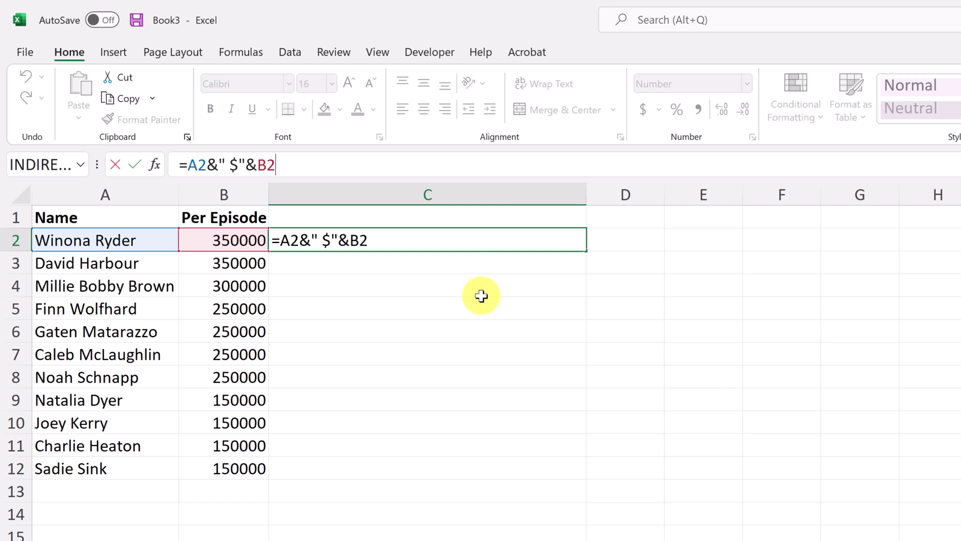
pyautogui.write('&"')
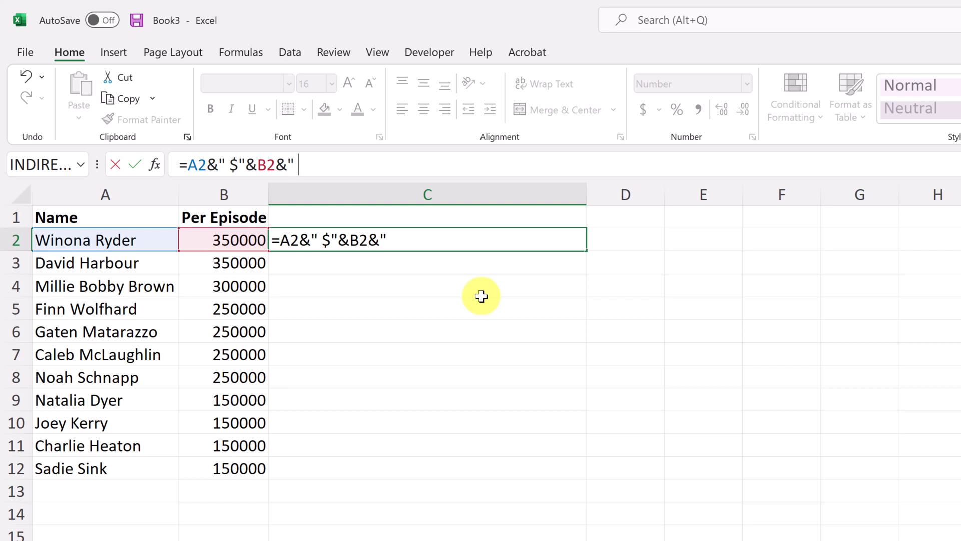
pyautogui.write(' Per Episode')
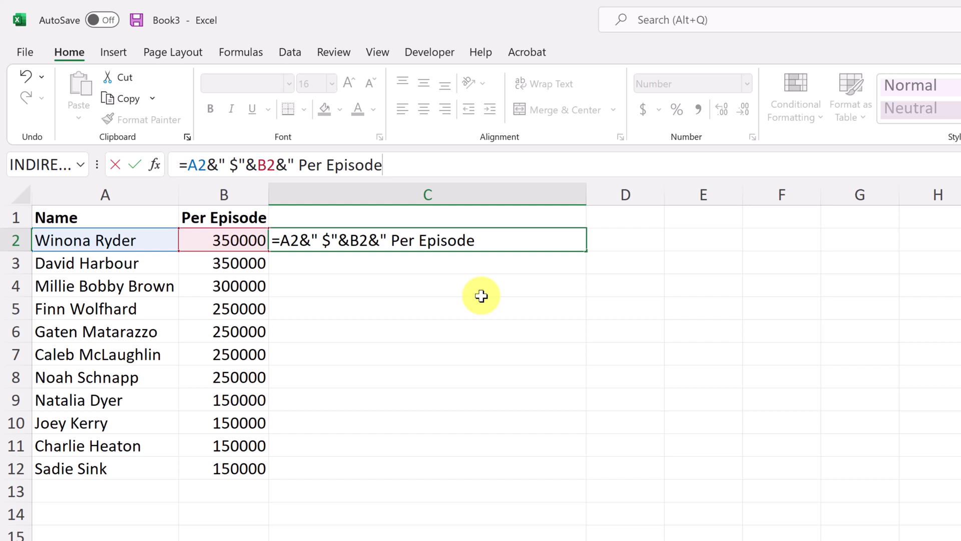
pyautogui.write('"')
pyautogui.press('Return')
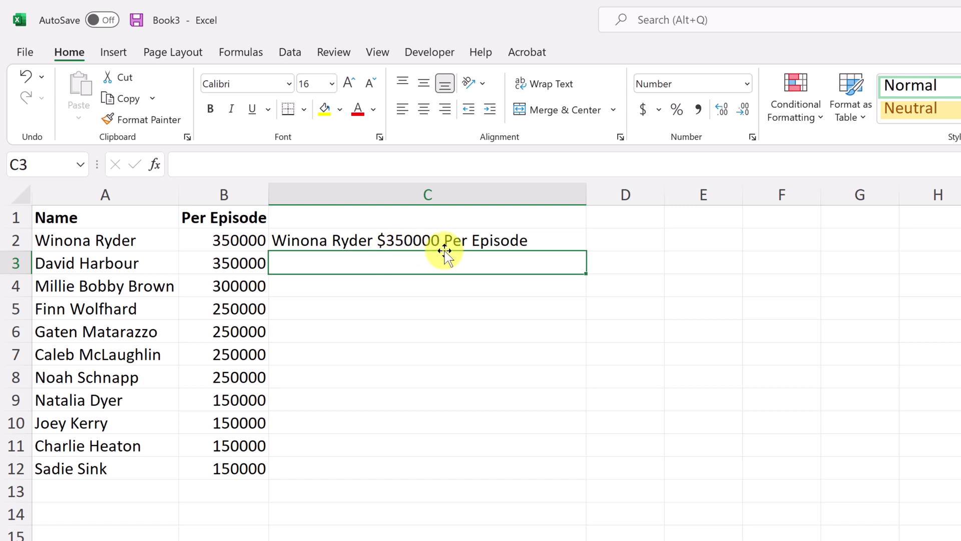
pyautogui.click(371, 240)
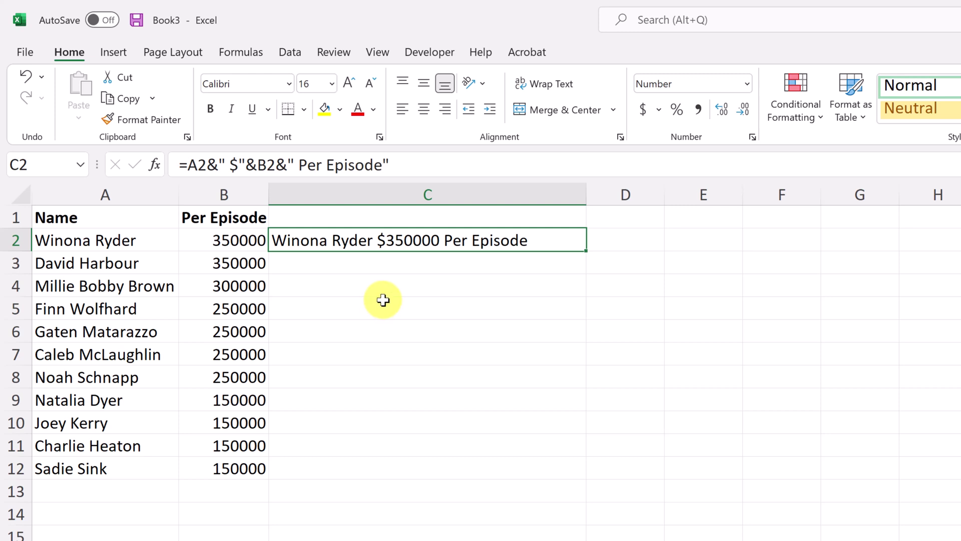
pyautogui.doubleClick(587, 250)
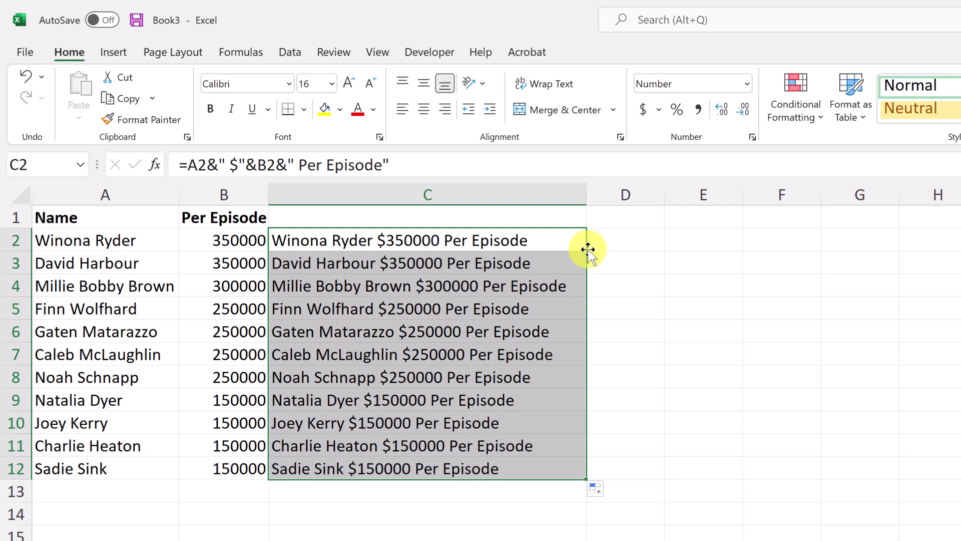
pyautogui.hotkey('ctrl', 'z')
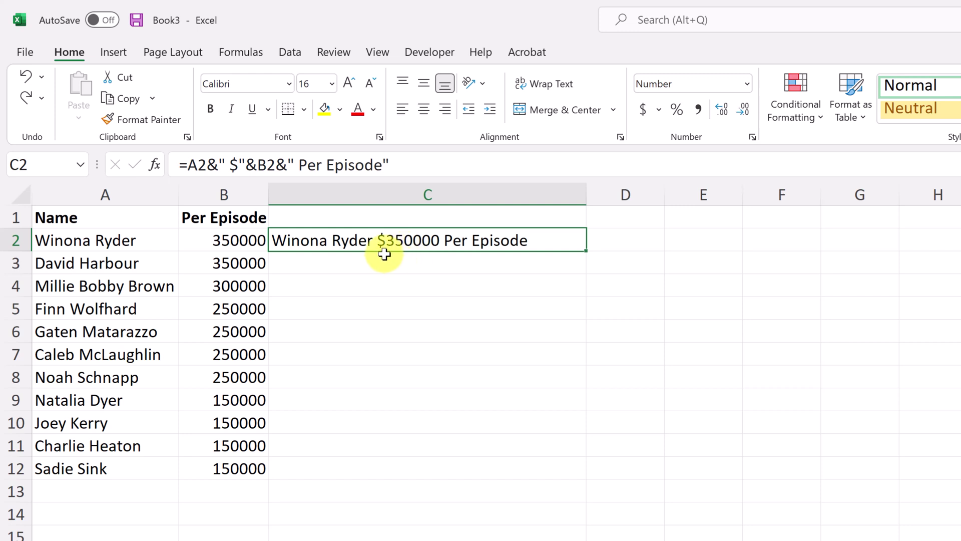
# Delete the $ from C2's formula, leaving =A2&" "&B2&" Per Episode"
pyautogui.click(240, 165)
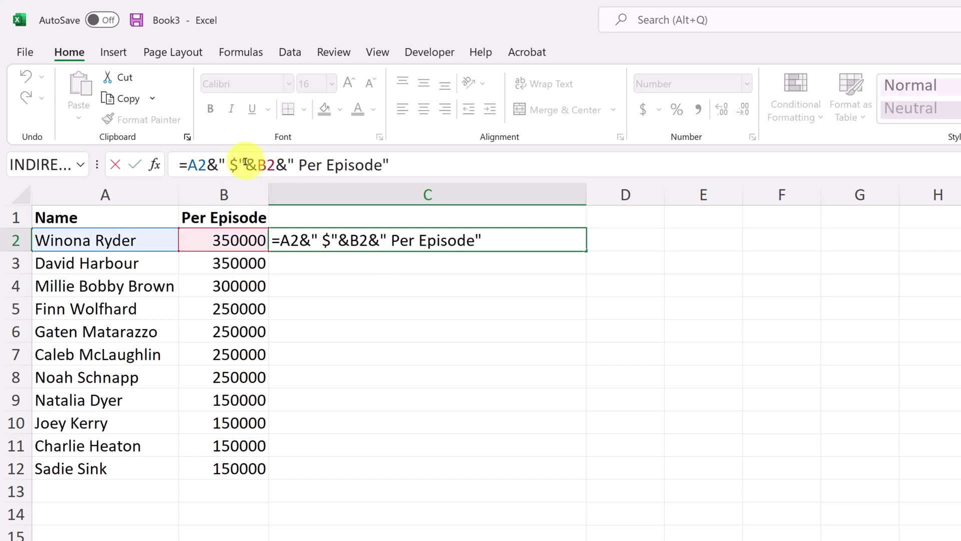
pyautogui.press('BackSpace')
pyautogui.press('Return')
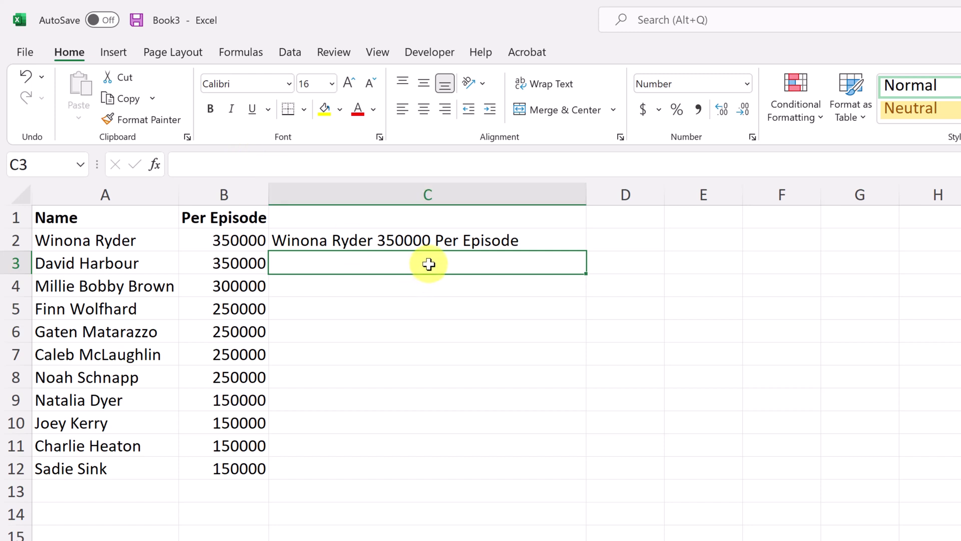
pyautogui.click(388, 242)
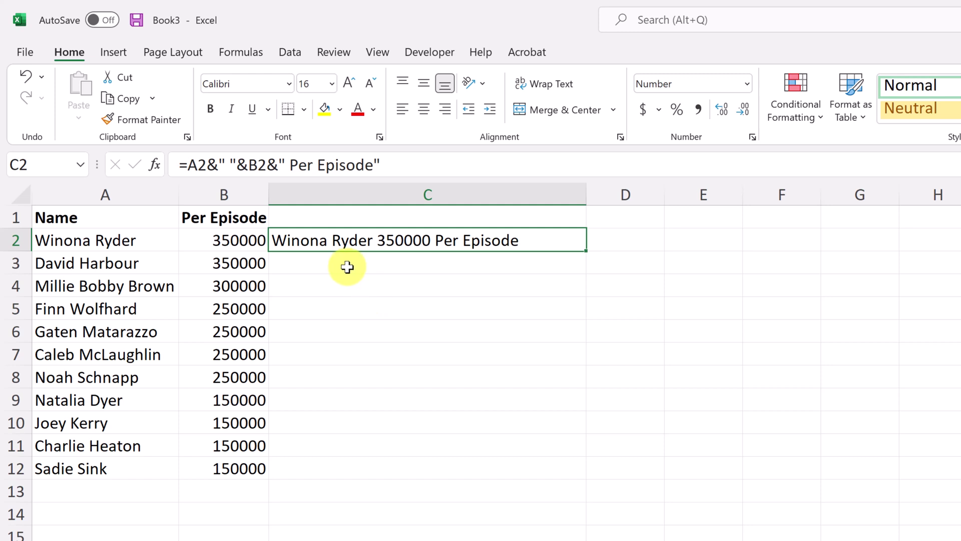
pyautogui.click(318, 268)
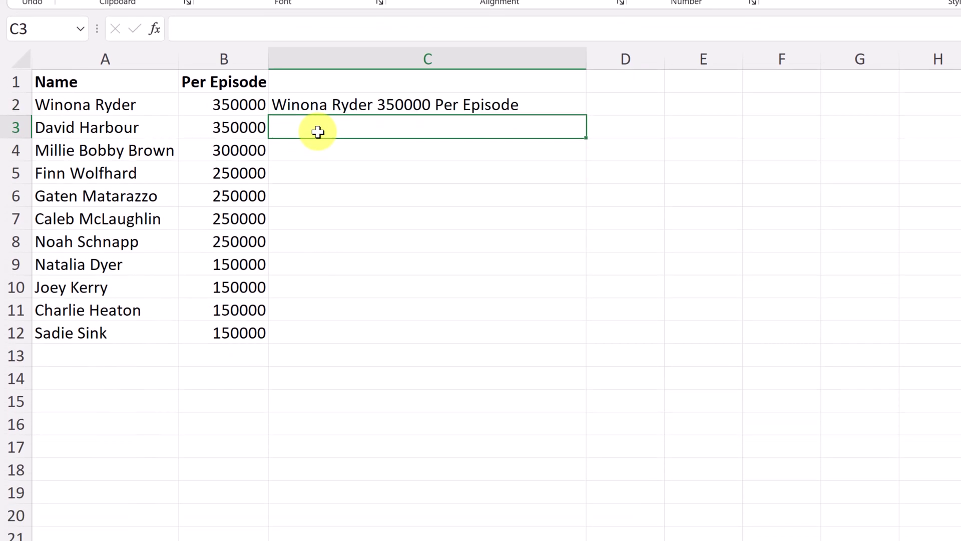
pyautogui.rightClick(319, 269)
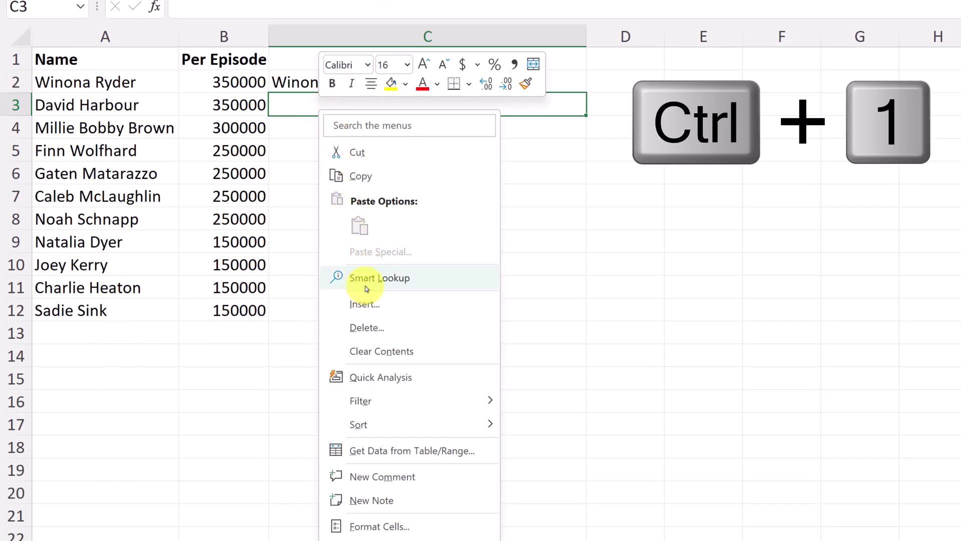
pyautogui.click(396, 526)
pyautogui.moveTo(341, 280); pyautogui.dragTo(377, 19)
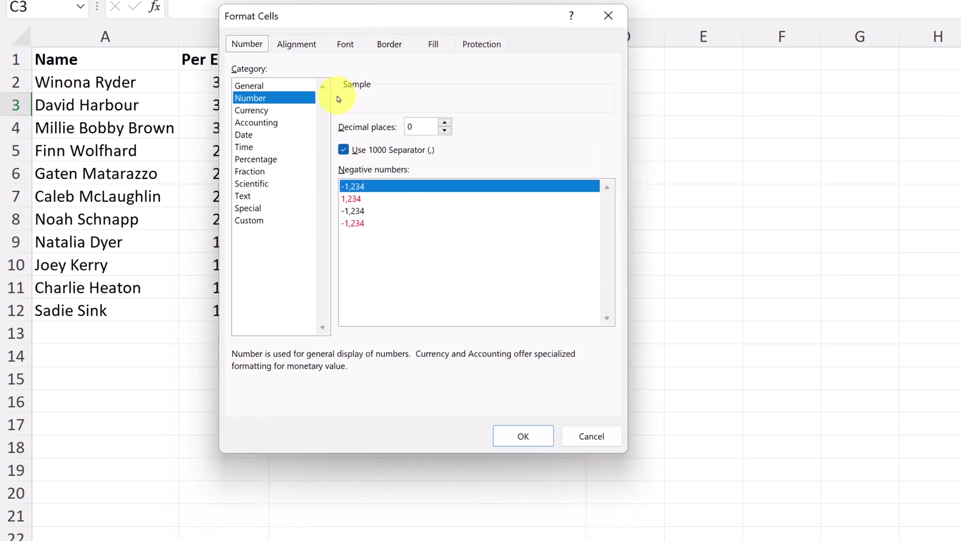
pyautogui.click(256, 223)
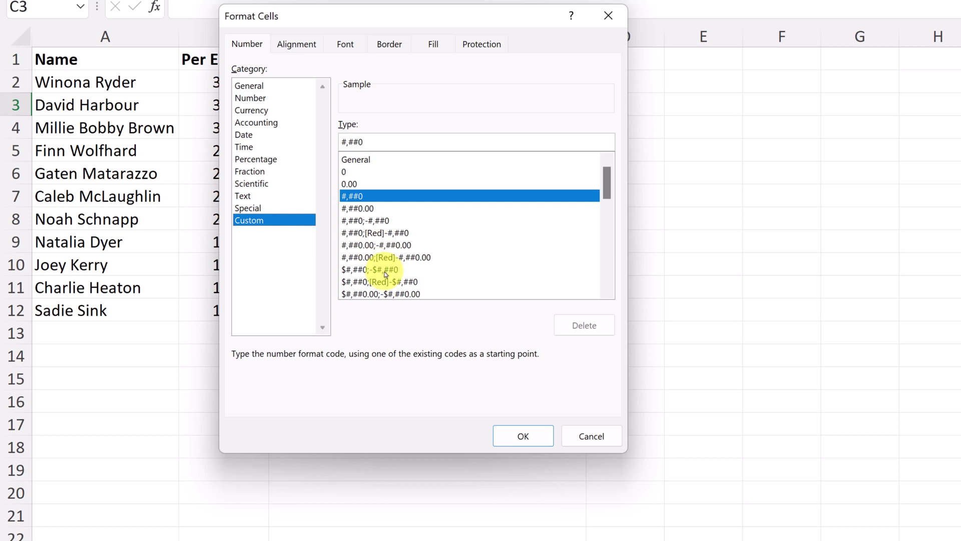
pyautogui.moveTo(397, 17); pyautogui.dragTo(518, 16)
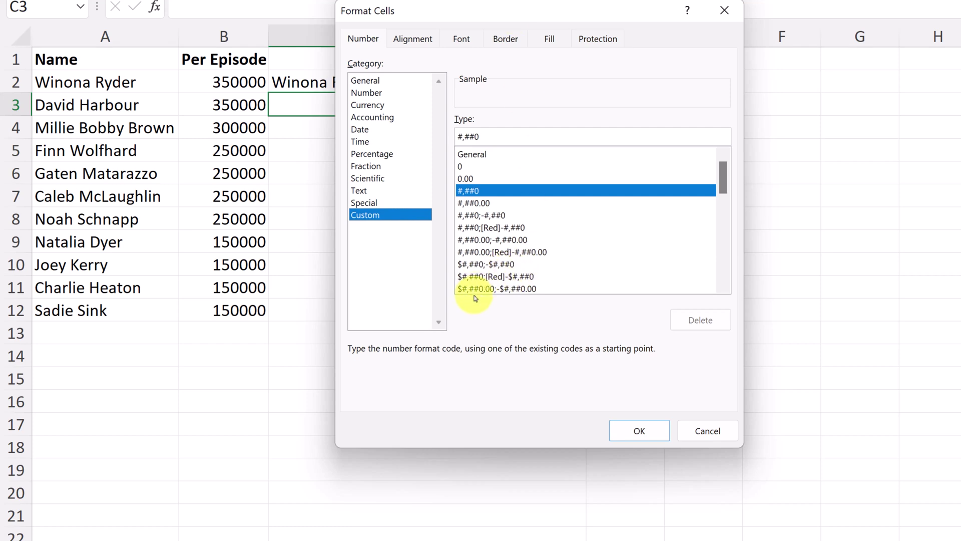
pyautogui.click(479, 265)
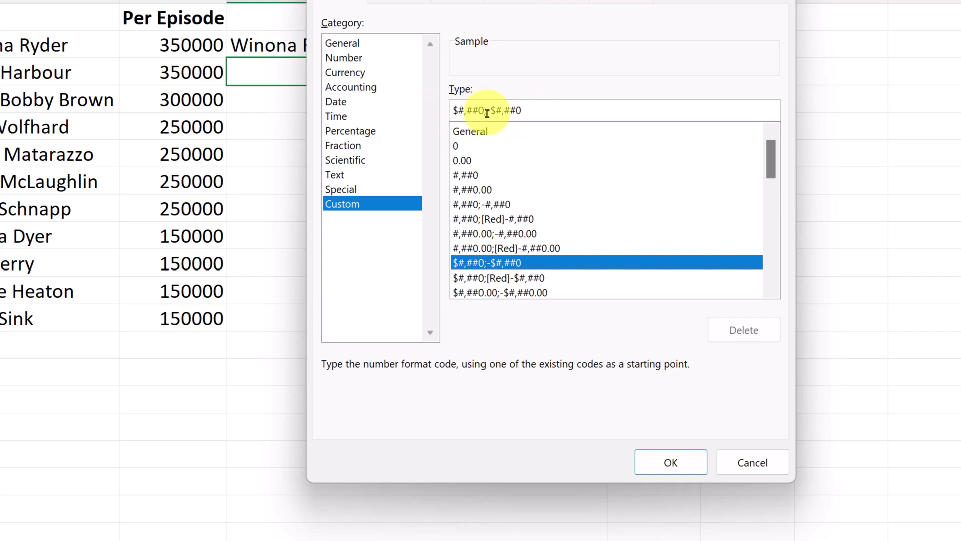
pyautogui.moveTo(484, 112); pyautogui.dragTo(452, 111)
pyautogui.hotkey('ctrl', 'c')
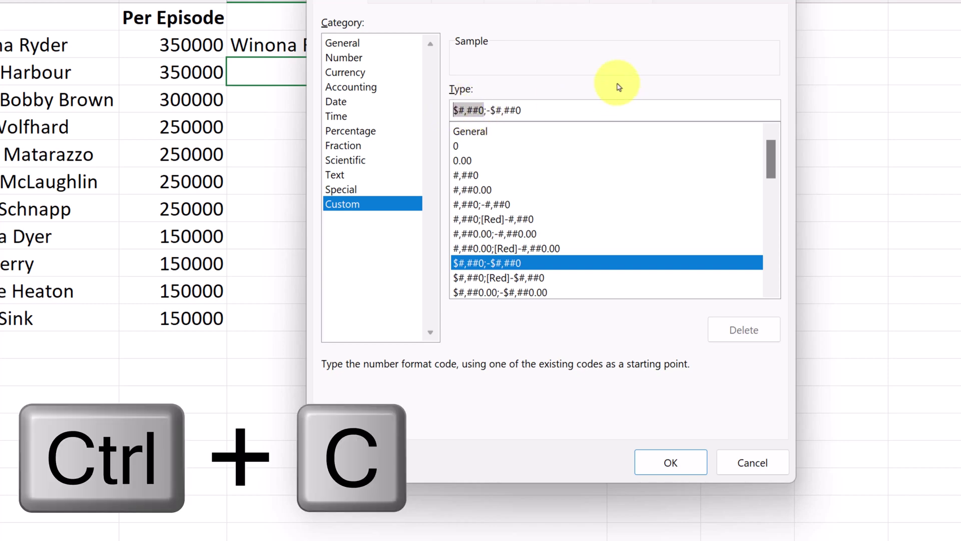
pyautogui.click(673, 461)
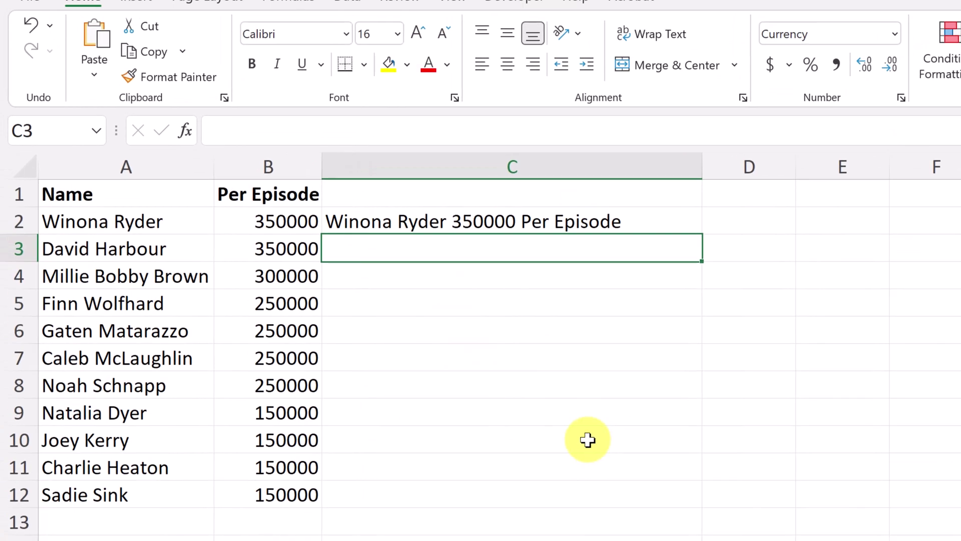
pyautogui.hotkey('ctrl', '1')
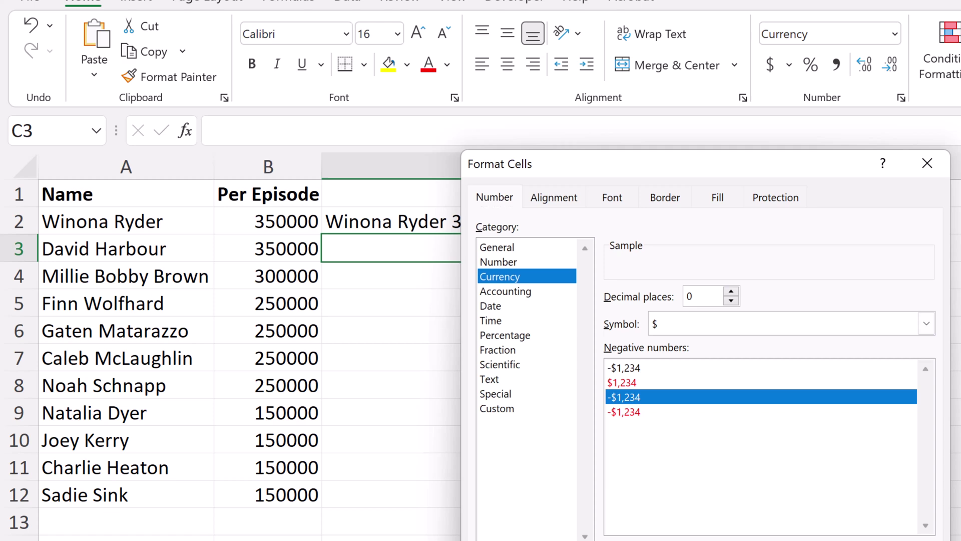
pyautogui.press('Return')
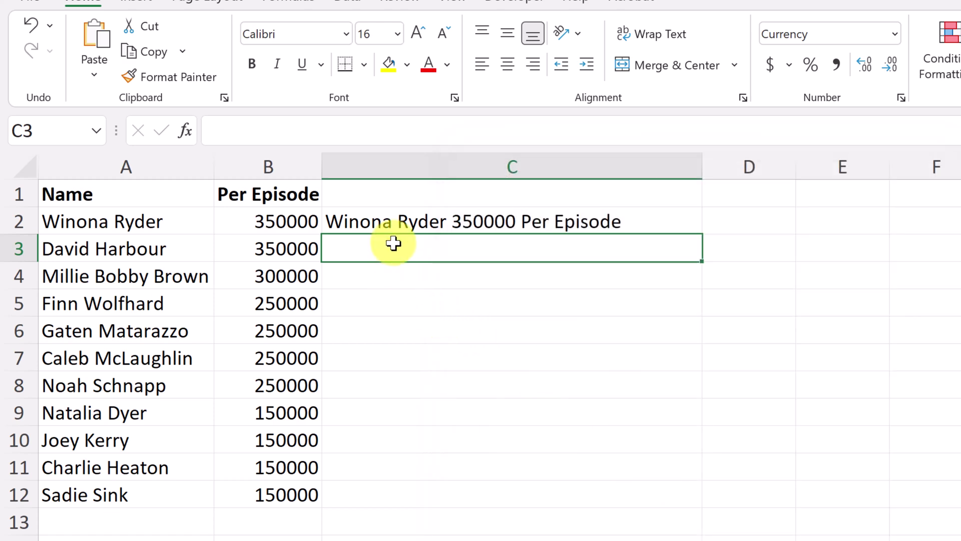
# Rewrite C2's formula so B2 becomes TEXT(B2,"$#,##0"), showing $350,000 Per Episode
pyautogui.click(389, 223)
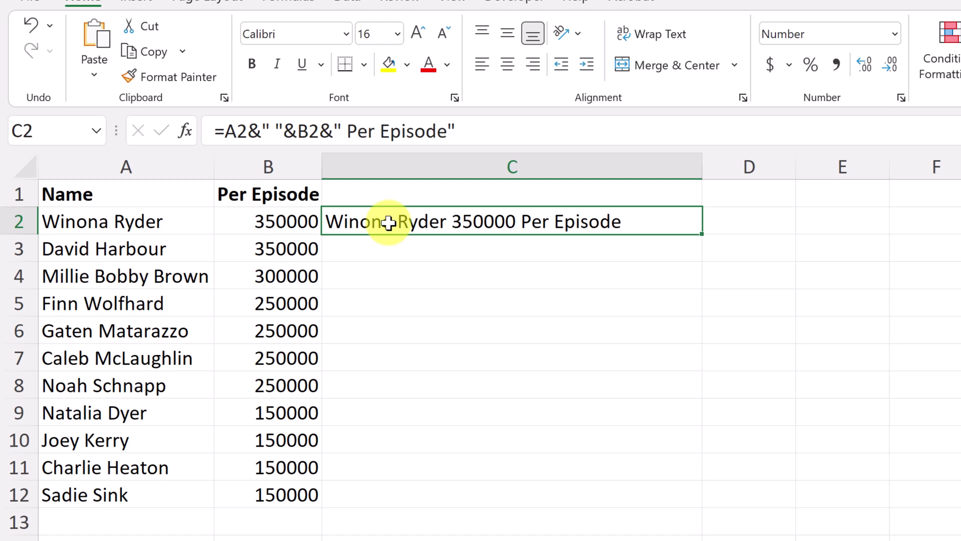
pyautogui.click(295, 129)
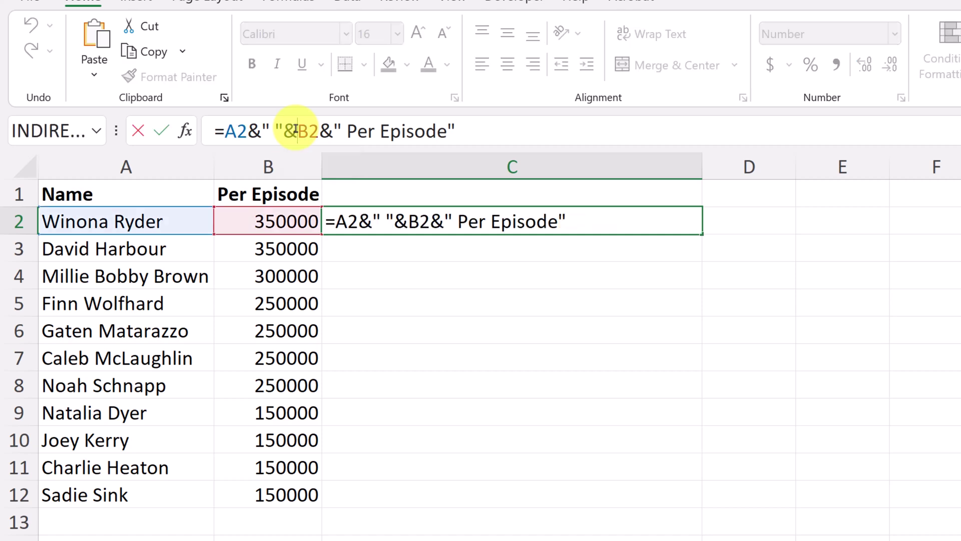
pyautogui.write('tex')
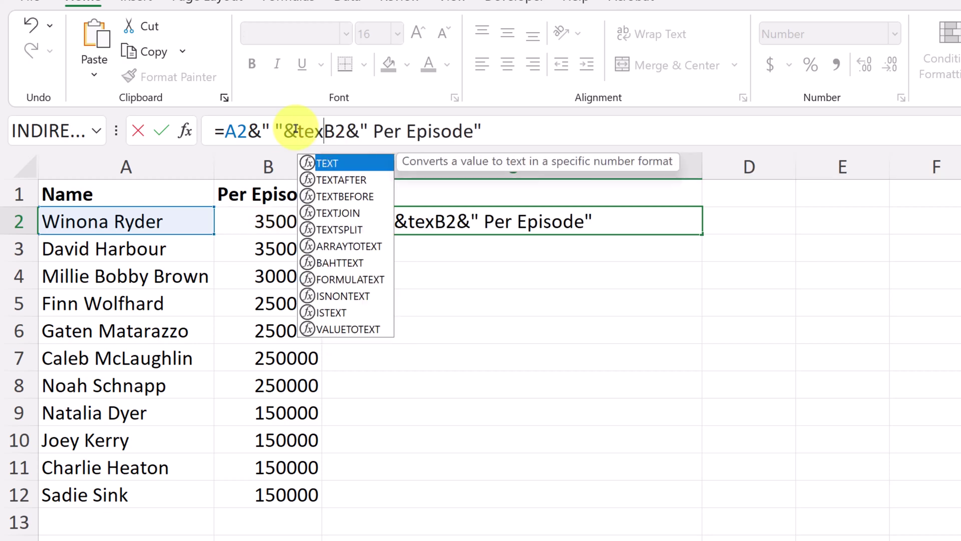
pyautogui.doubleClick(330, 163)
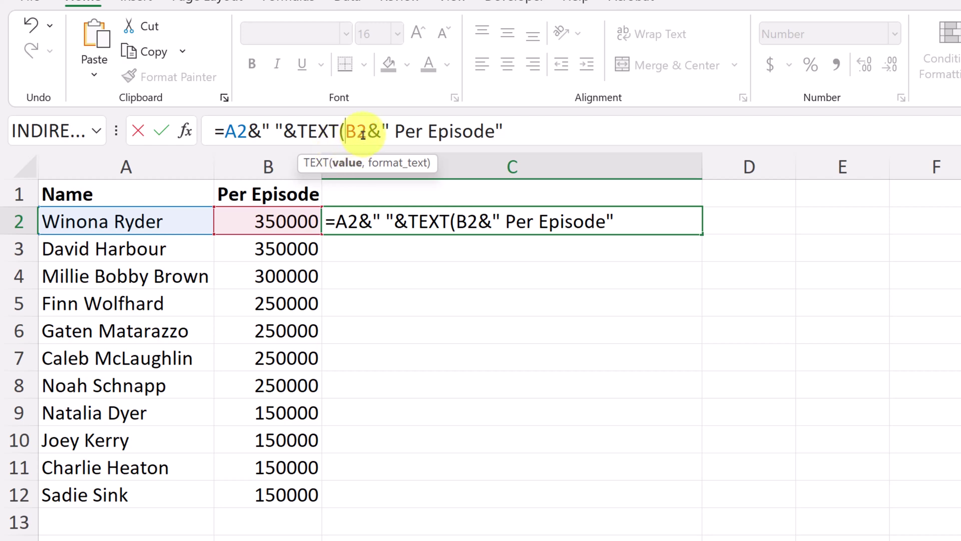
pyautogui.click(378, 135)
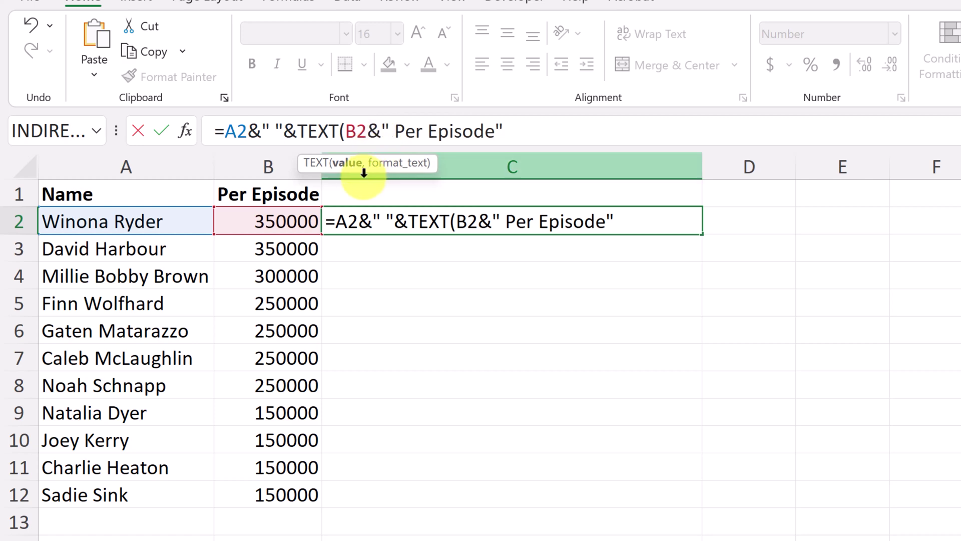
pyautogui.write(',')
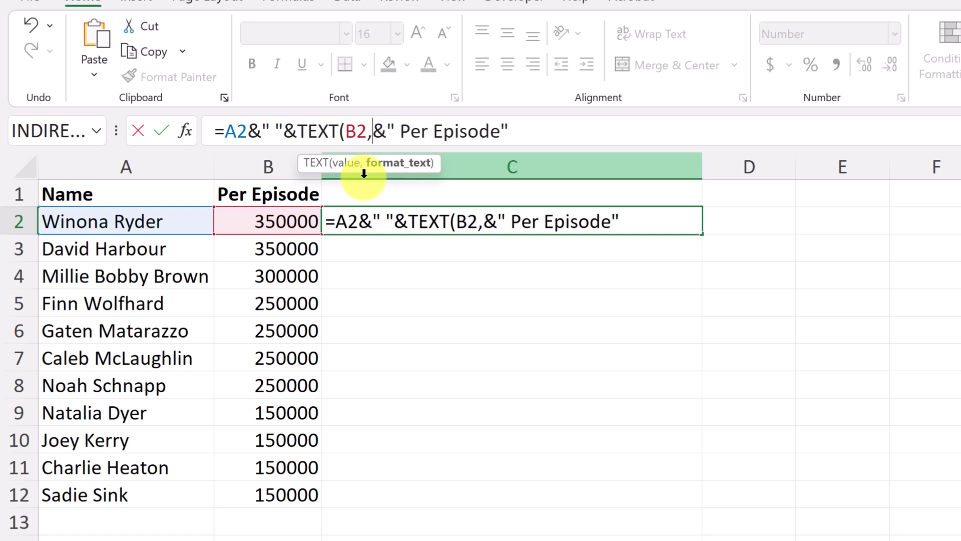
pyautogui.write('"')
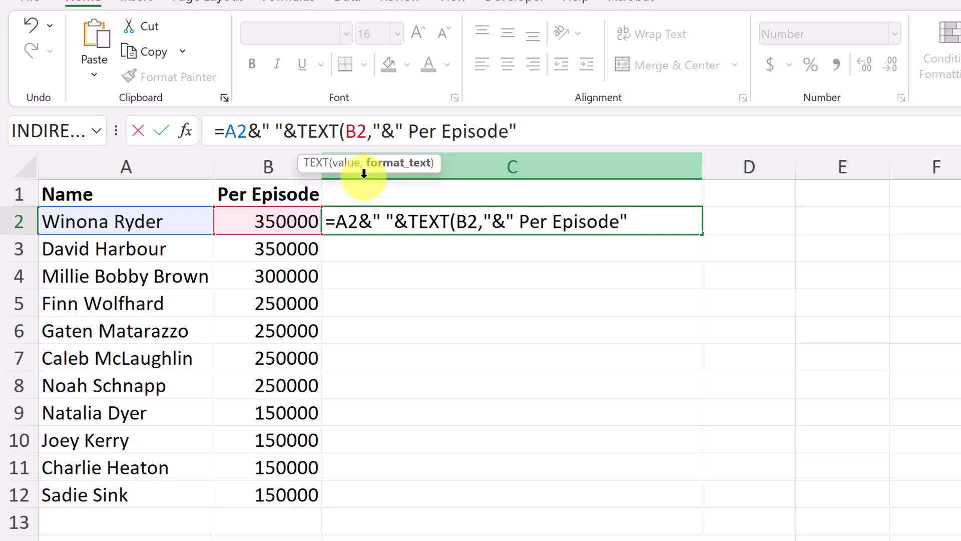
pyautogui.hotkey('ctrl', 'v')
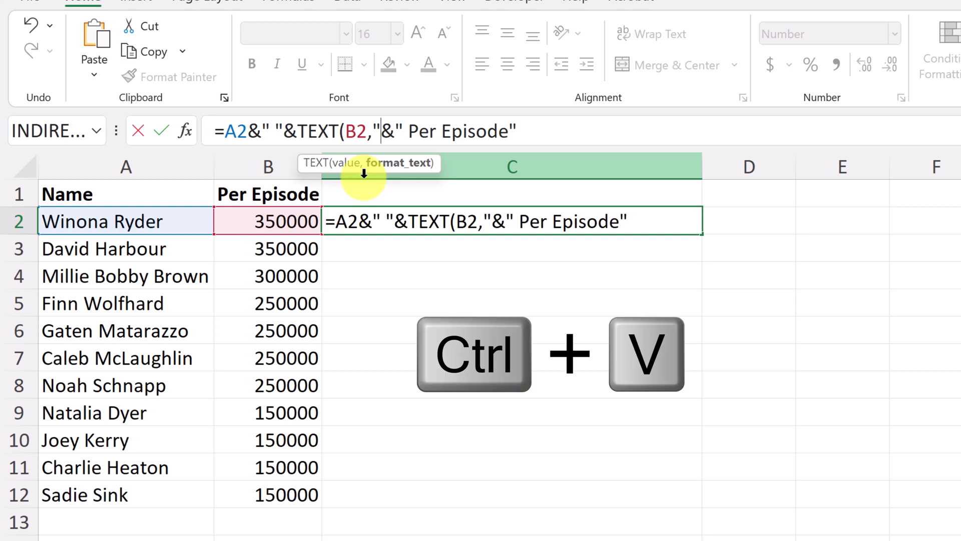
pyautogui.hotkey('ctrl', 'v')
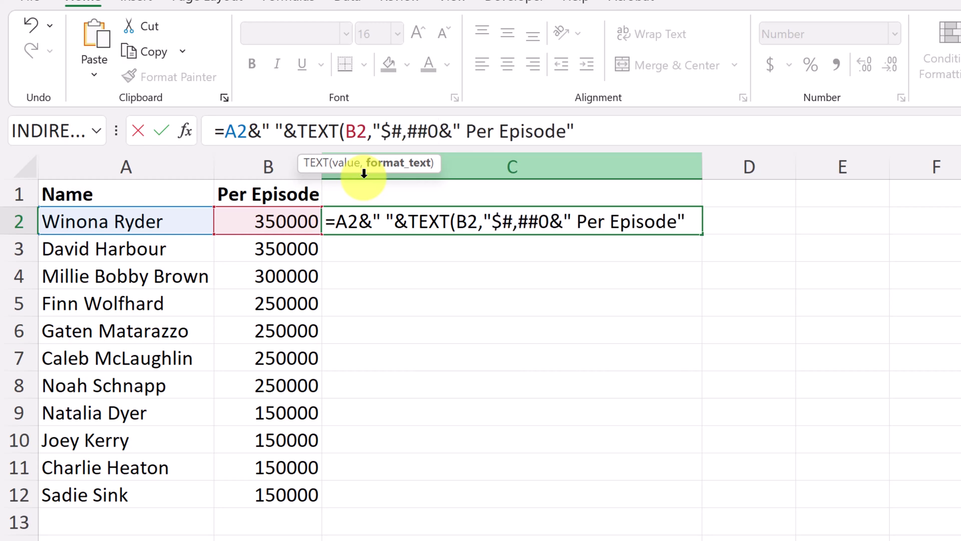
pyautogui.write('"')
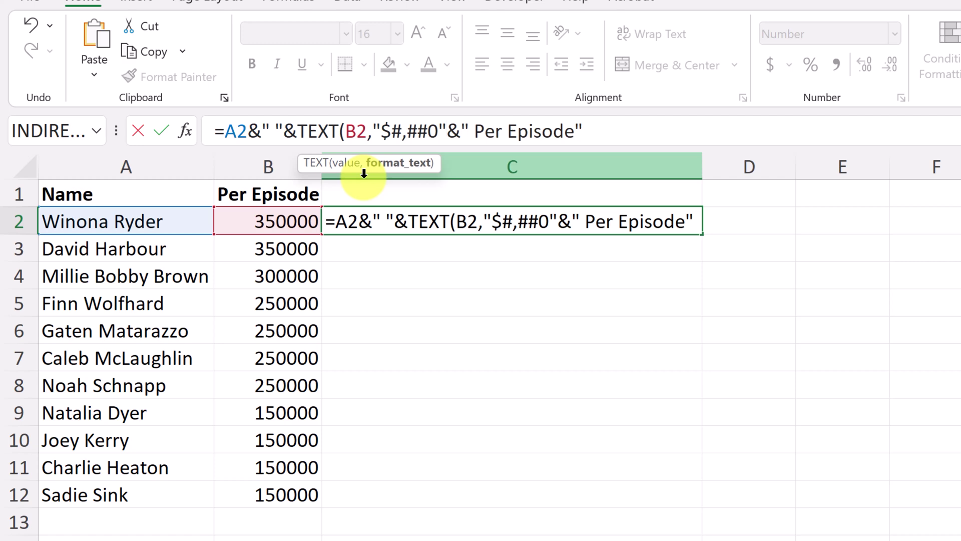
pyautogui.write(')')
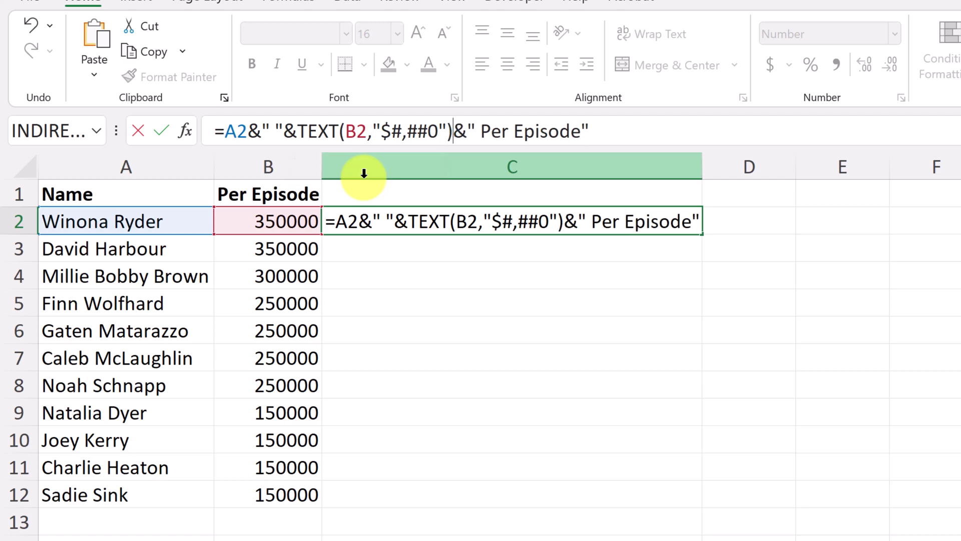
pyautogui.press('Return')
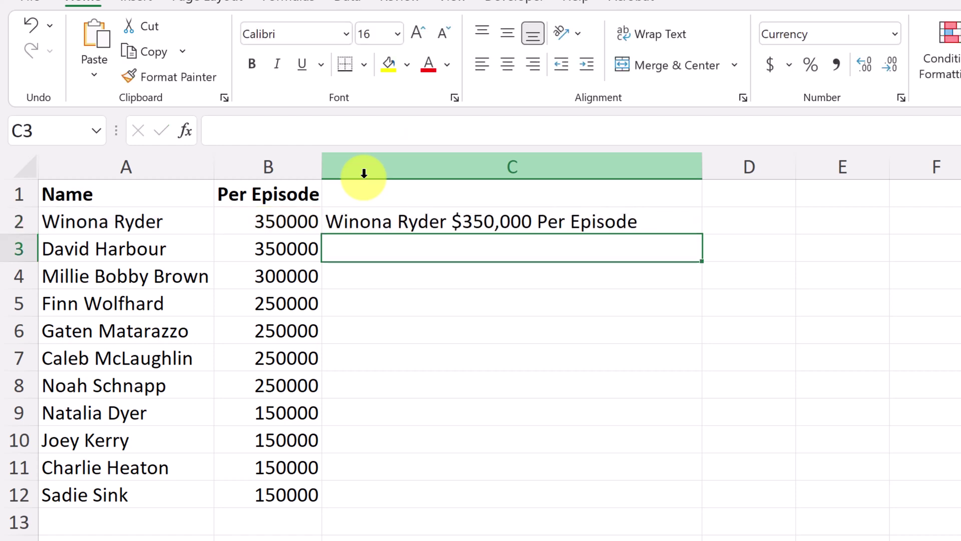
# Fill C2's TEXT formula down through C12 and deselect to review every row
pyautogui.click(479, 230)
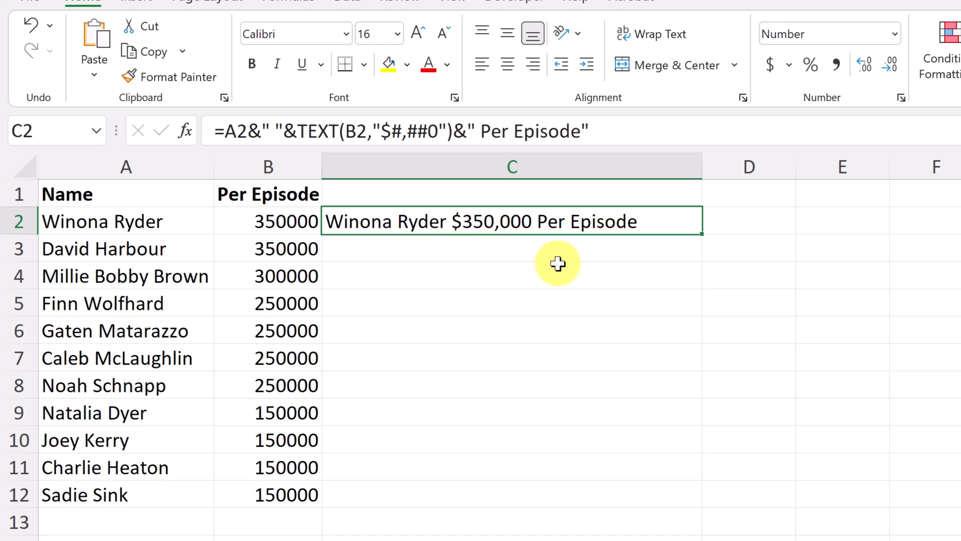
pyautogui.doubleClick(702, 234)
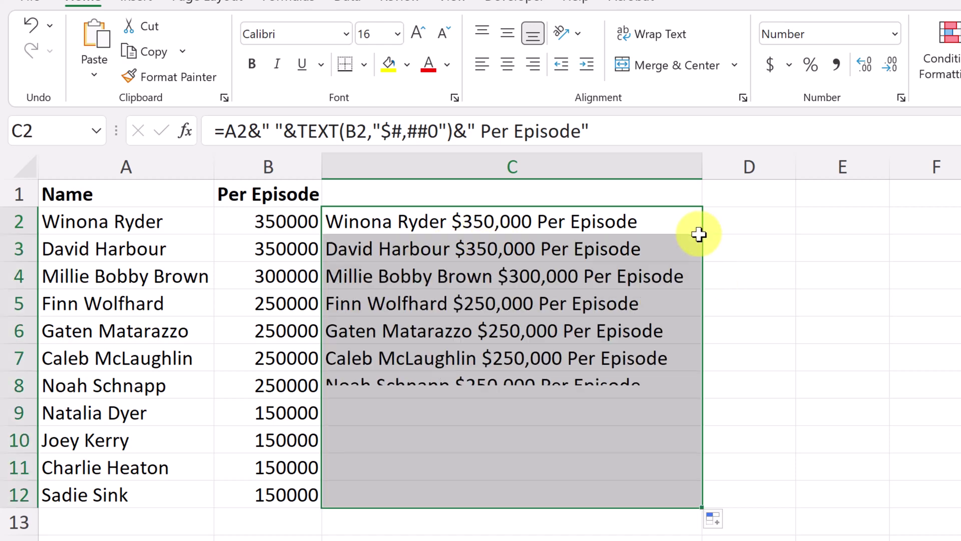
pyautogui.click(580, 538)
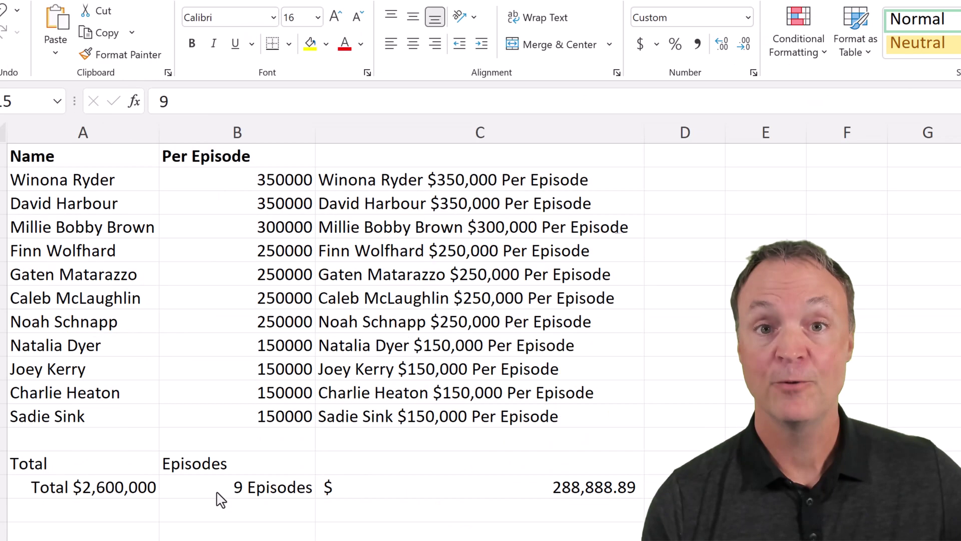
# Delete the 0" Episodes" custom number format from B15 so it shows a plain 9
pyautogui.click(215, 490)
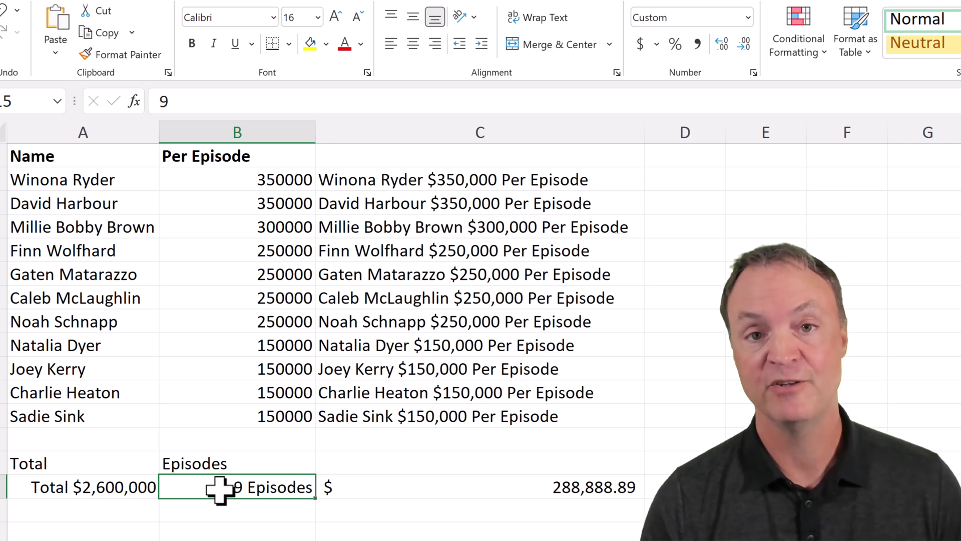
pyautogui.hotkey('ctrl', '1')
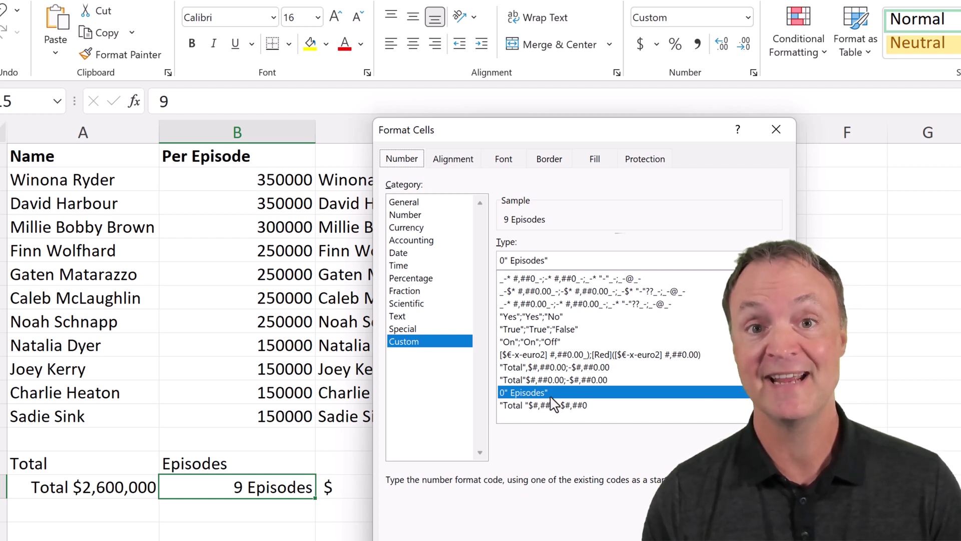
pyautogui.click(759, 440)
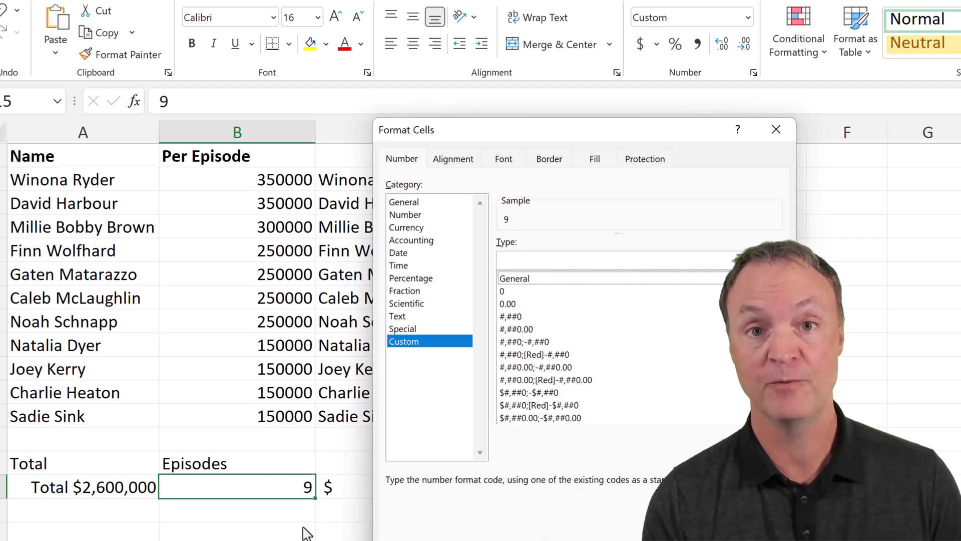
pyautogui.press('Return')
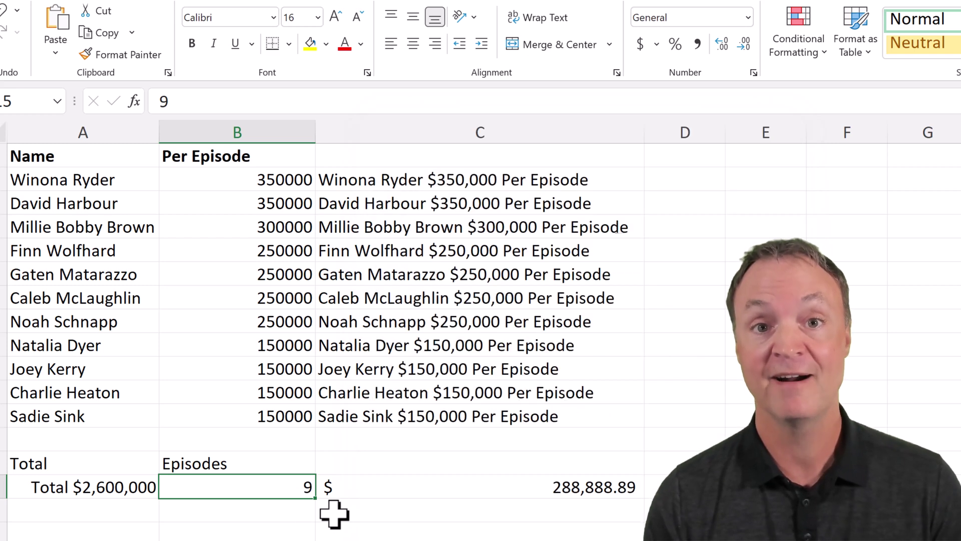